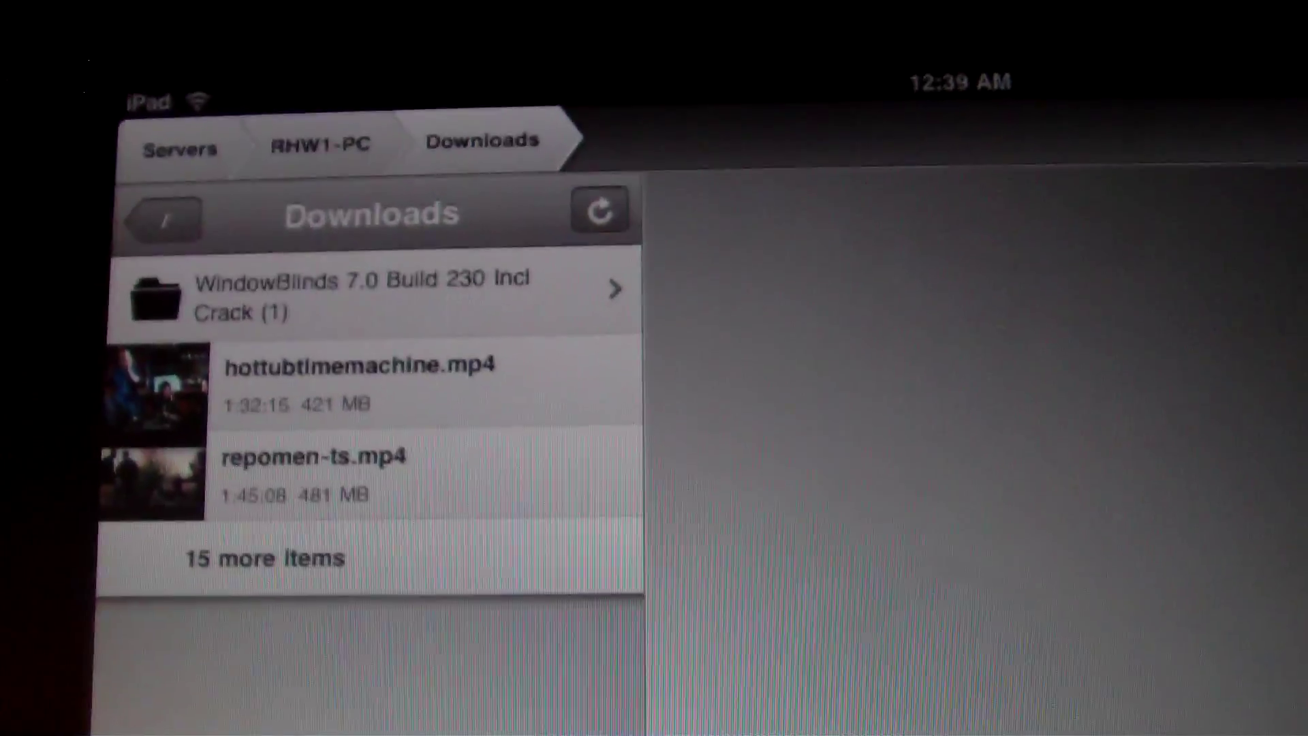
Open repomen-ts.mp4 from the Downloads list to show its 480x320, 1:45:08 details and preview.
{"action": "left_click", "coordinate": [307, 486]}
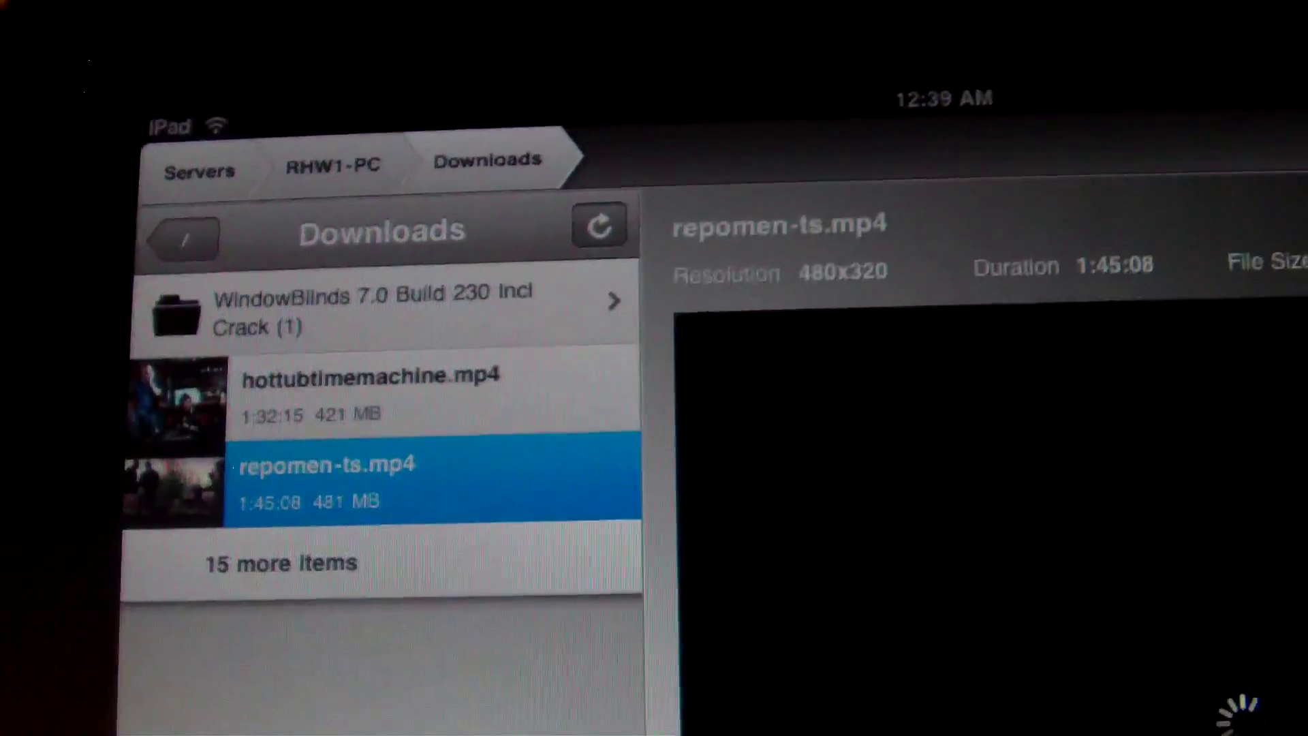